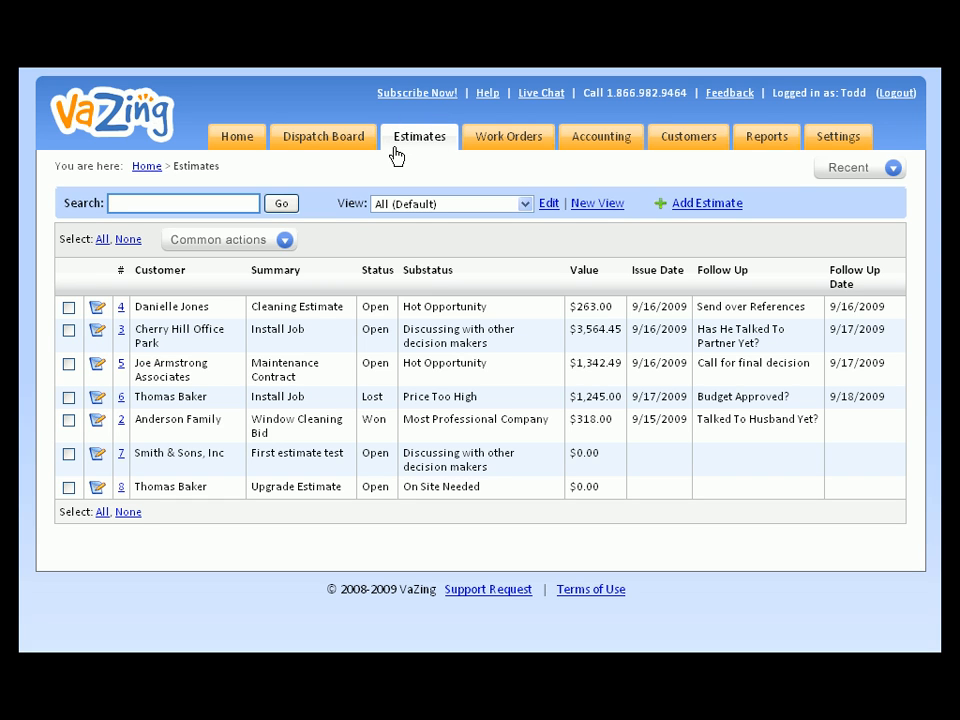
Start a new estimate from the Estimates list to reach the customer selection page
left_click(707, 205)
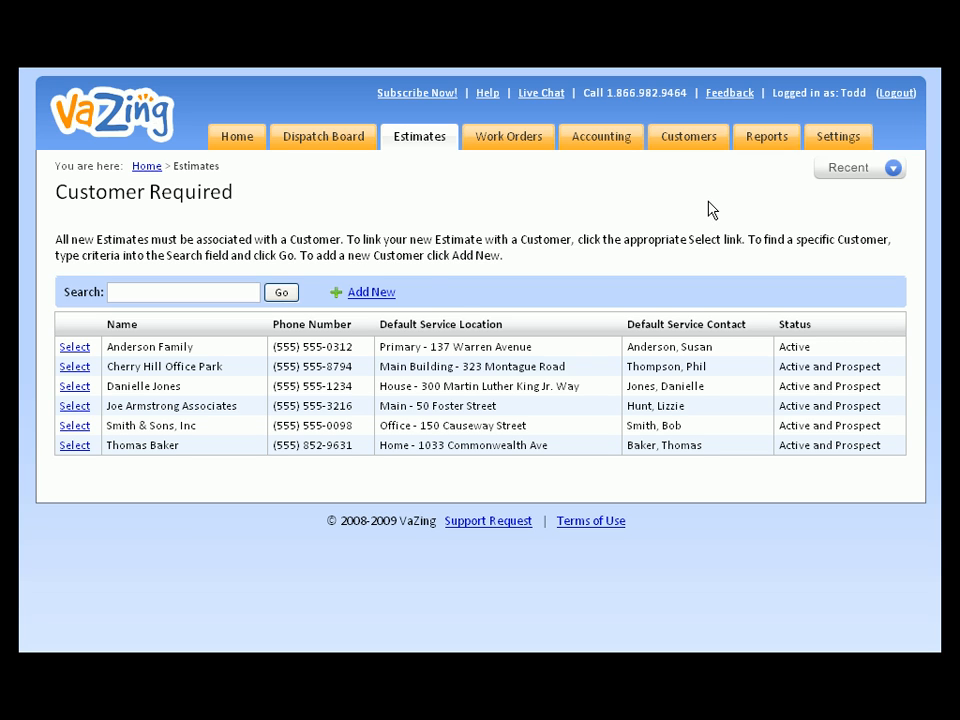
left_click(145, 295)
Add a new customer record with the customer's full name and phone number
left_click(367, 296)
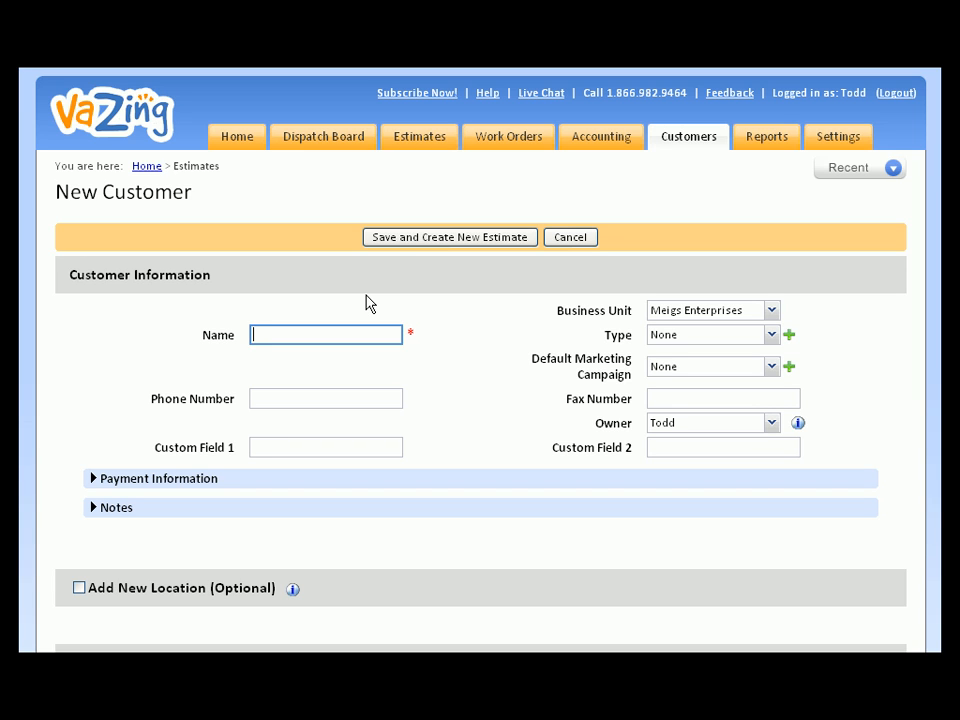
left_click(349, 399)
type("555-555-5555")
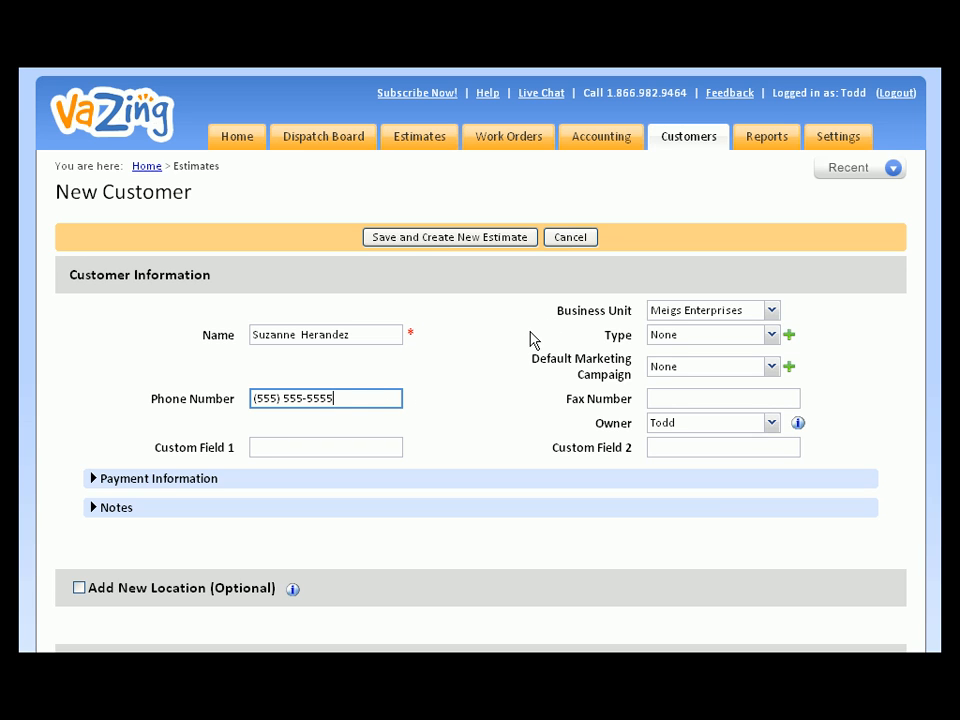
left_click(303, 449)
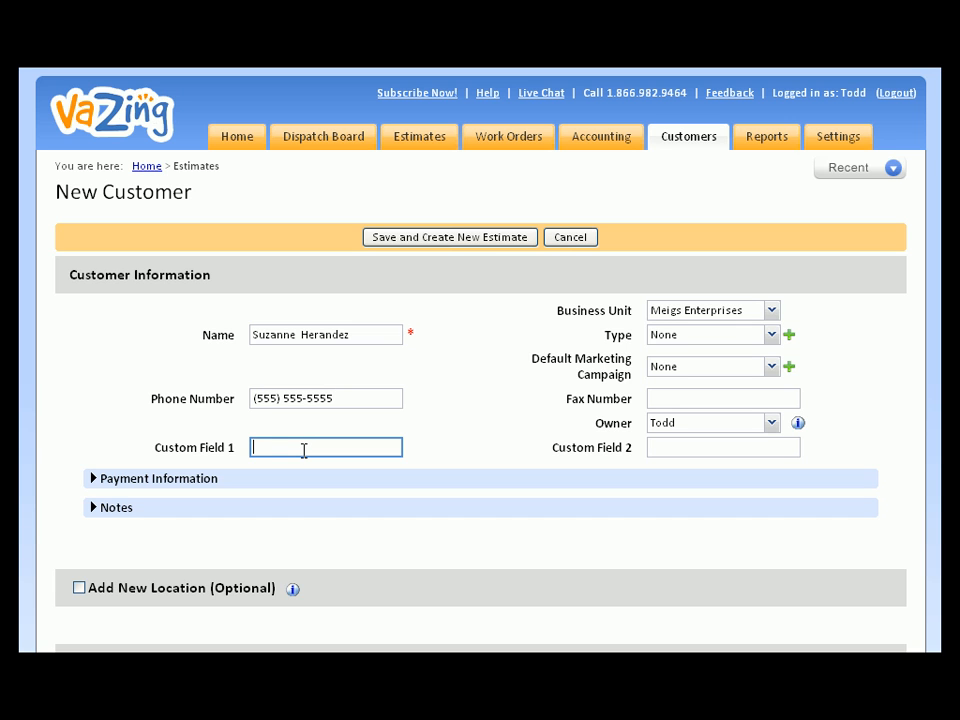
scroll(304, 449, "down", 2)
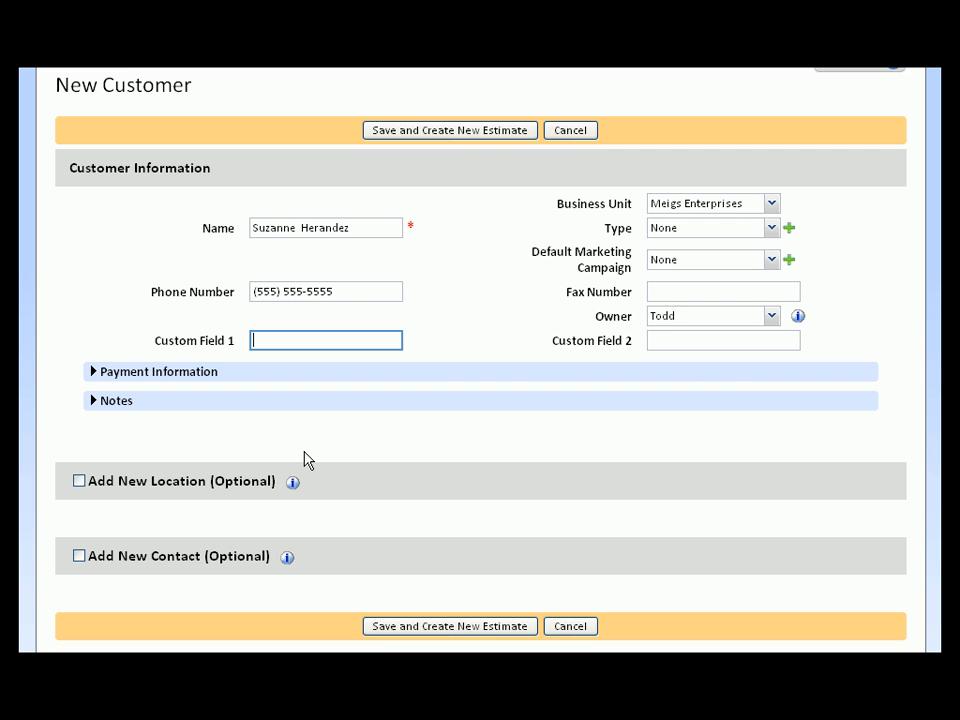
Turn on Add New Contact and Add New Location, then enter the location's street and city
left_click(79, 556)
left_click(79, 481)
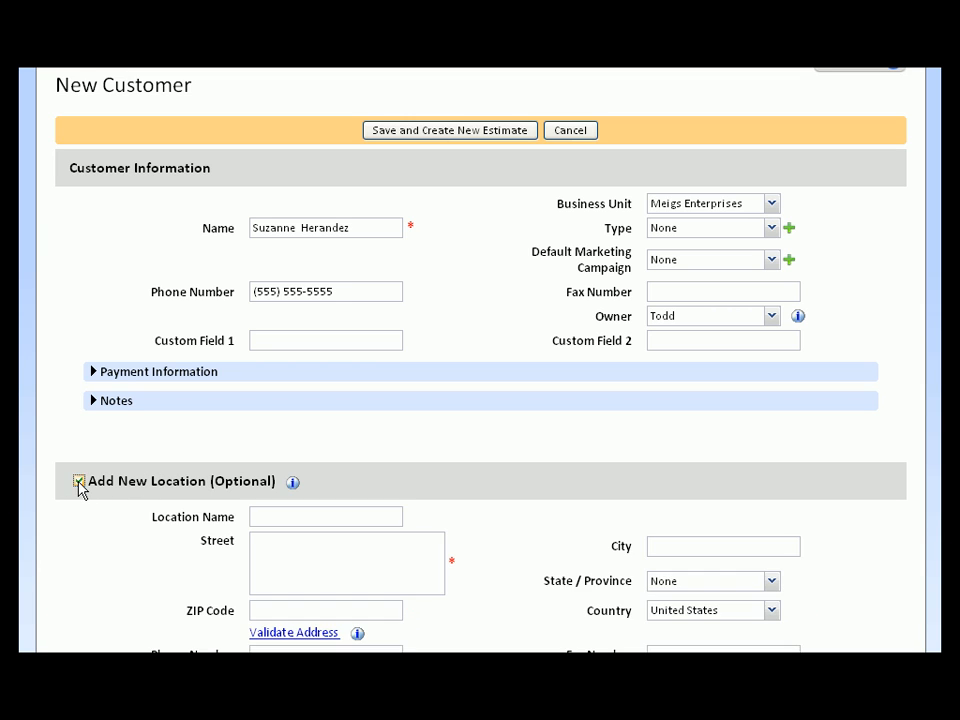
scroll(79, 487, "down", 3)
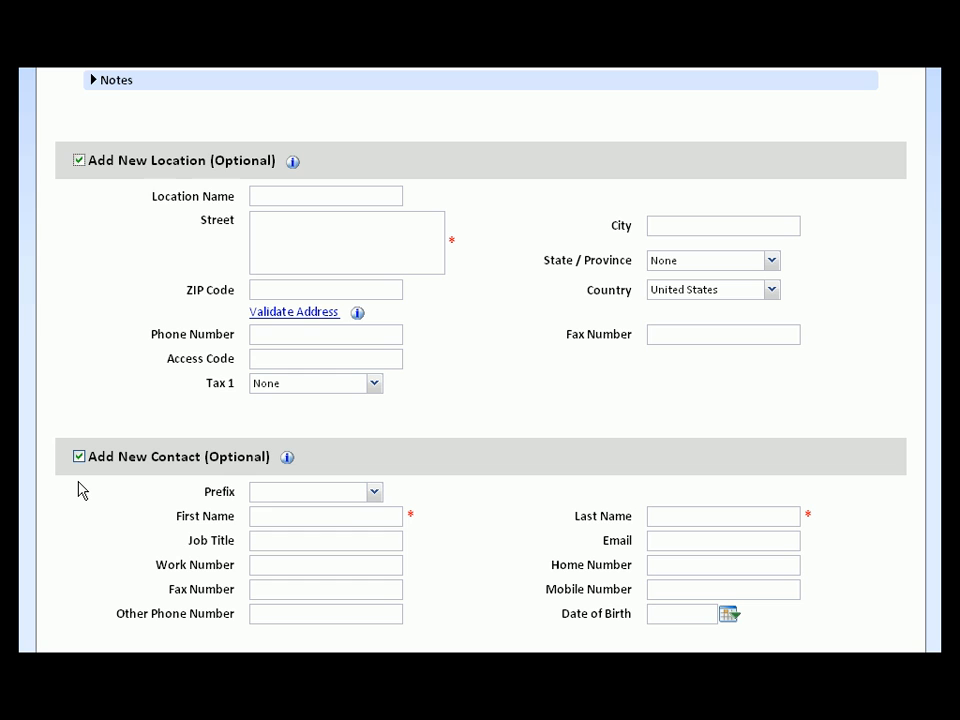
left_click(272, 248)
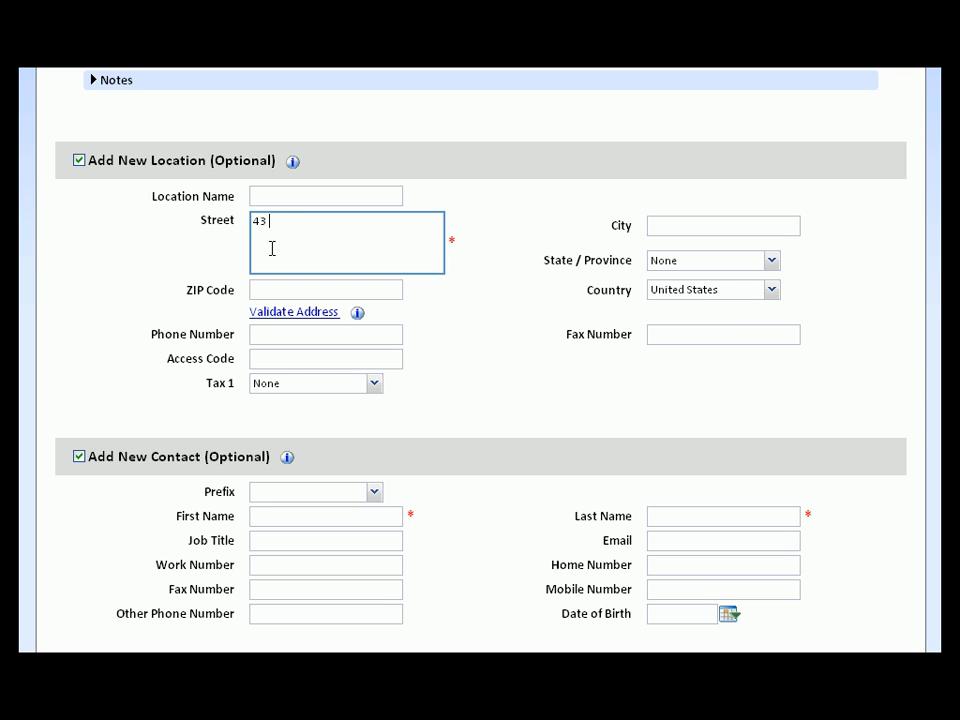
key("Tab")
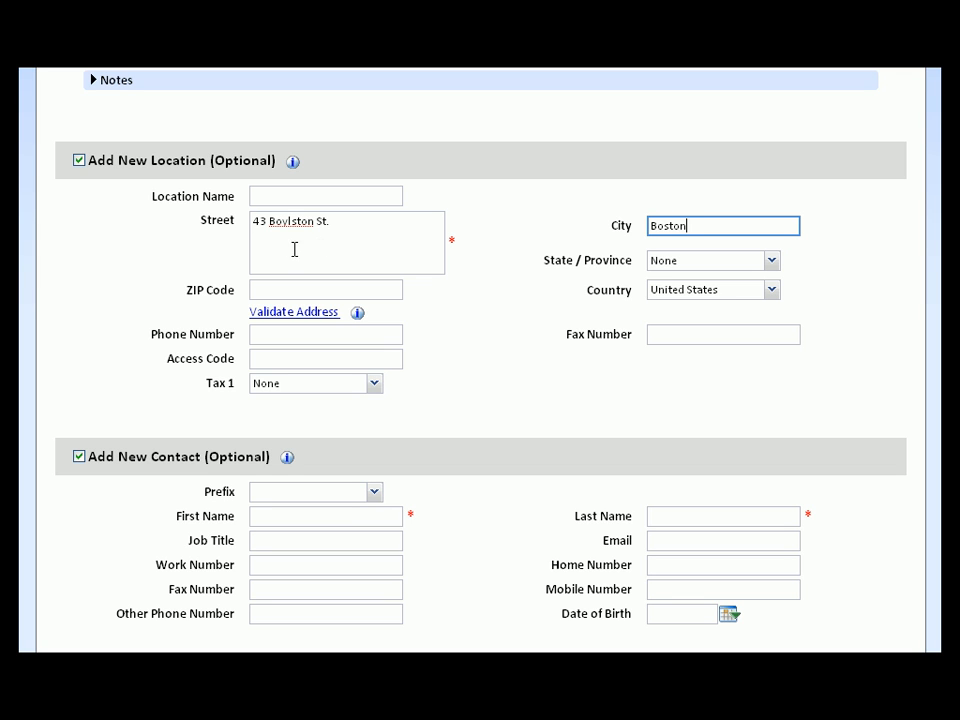
Set the state to MA, enter the ZIP code, and accept the validated suggested address
left_click(775, 262)
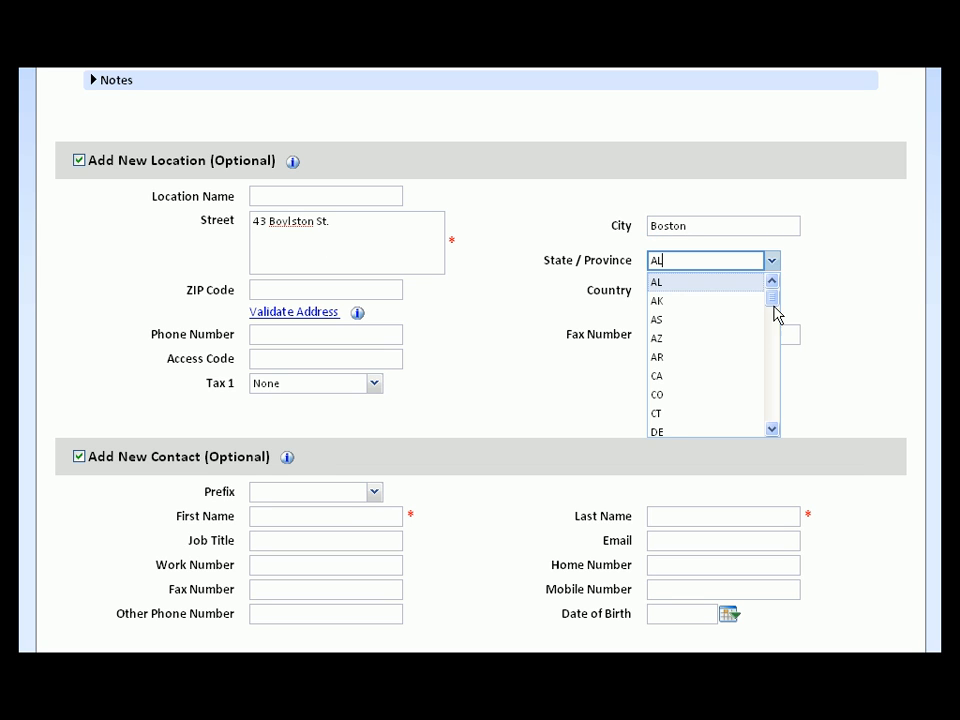
left_click_drag(776, 315, 724, 360)
left_click(683, 299)
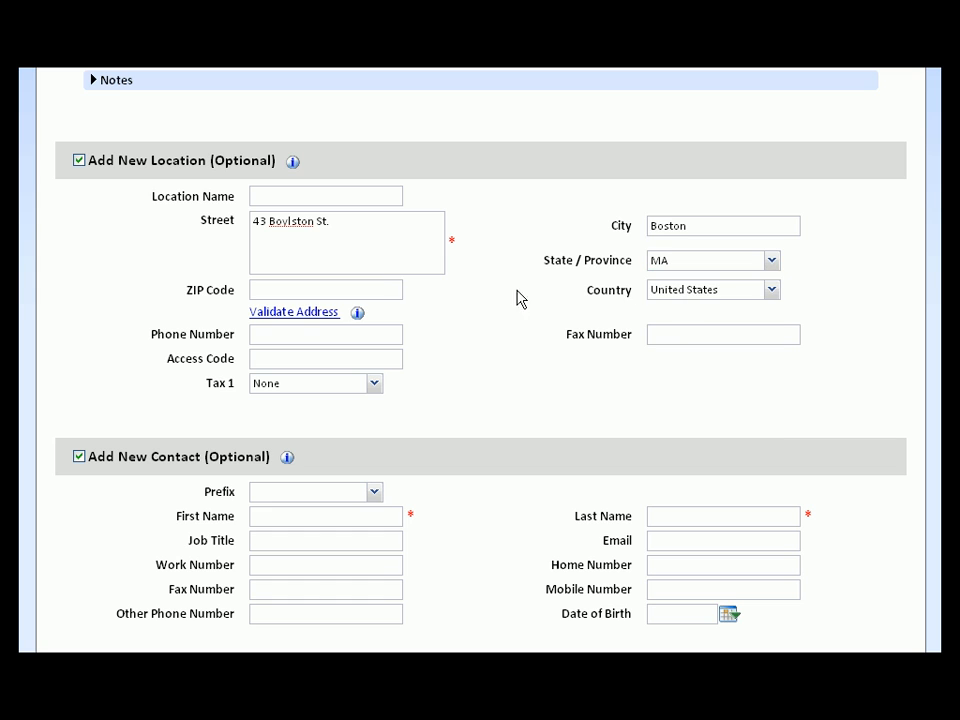
left_click(380, 286)
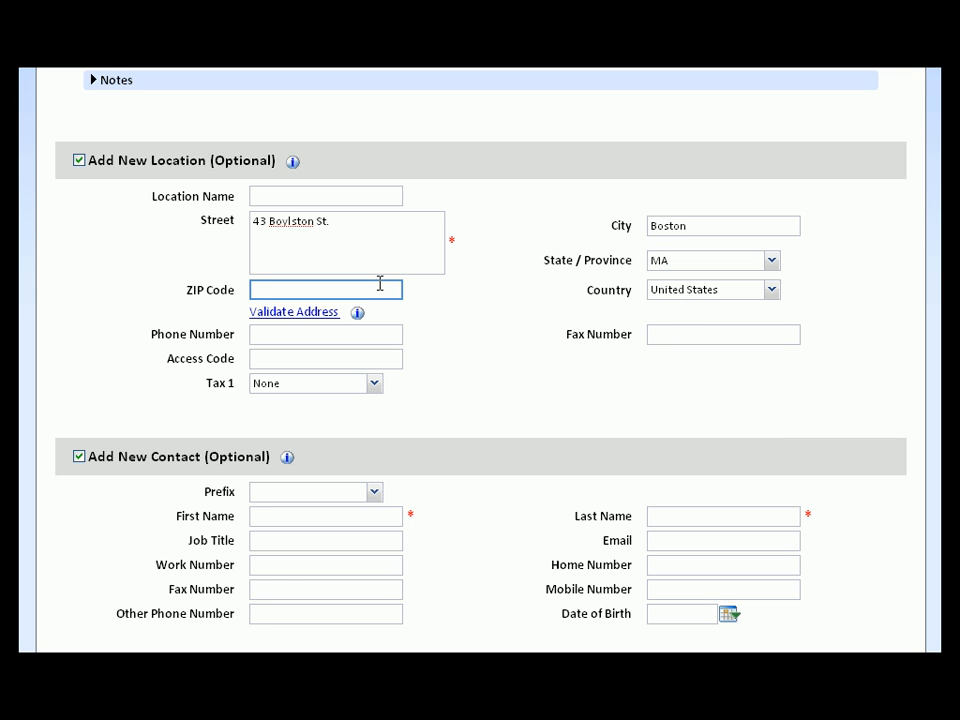
type("02130")
left_click(333, 313)
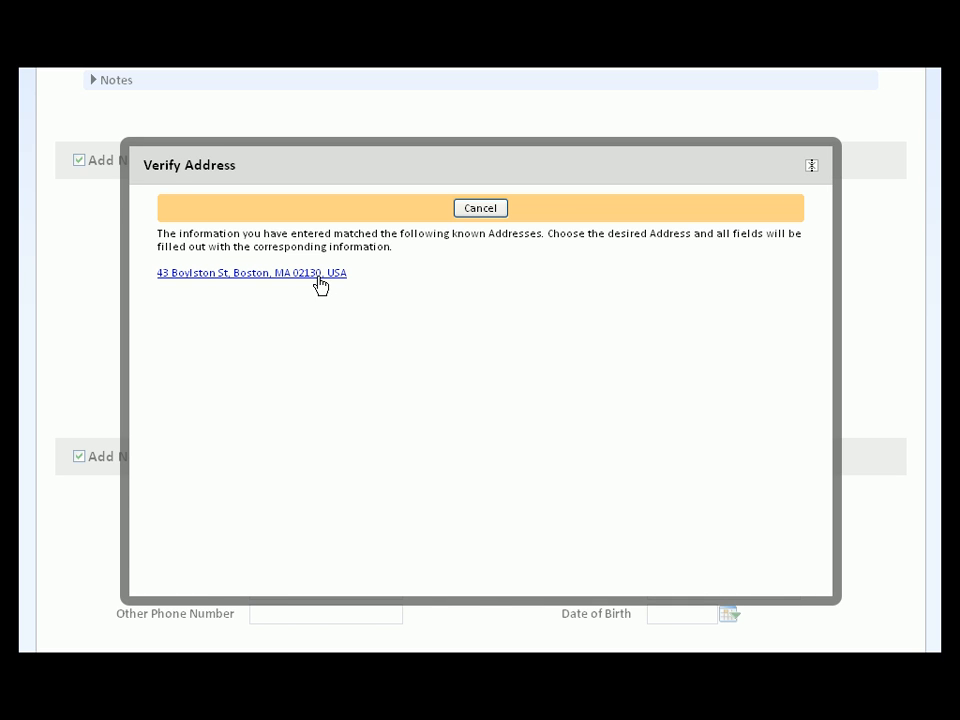
left_click(319, 273)
scroll(320, 286, "down", 2)
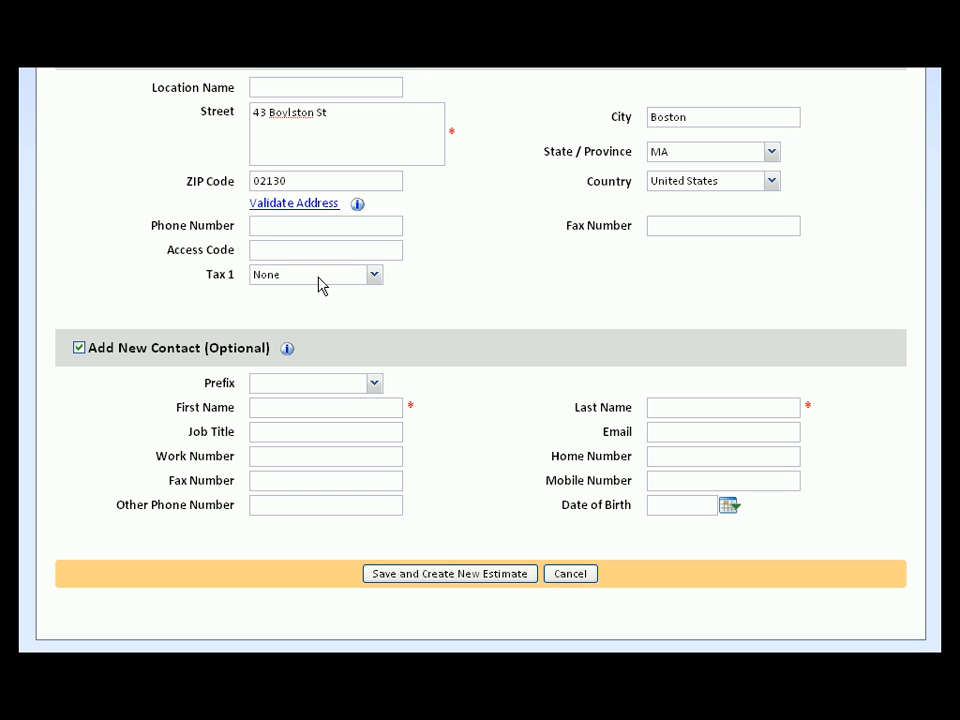
Enter the contact's first name, last name and work number, then save and create the estimate
left_click(358, 403)
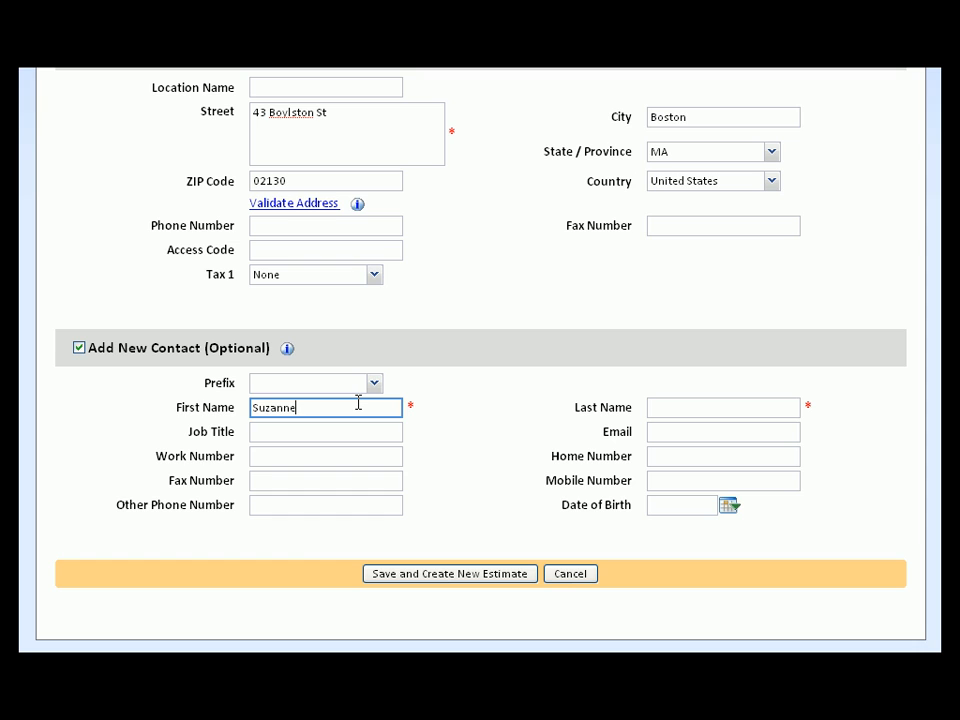
key("Tab")
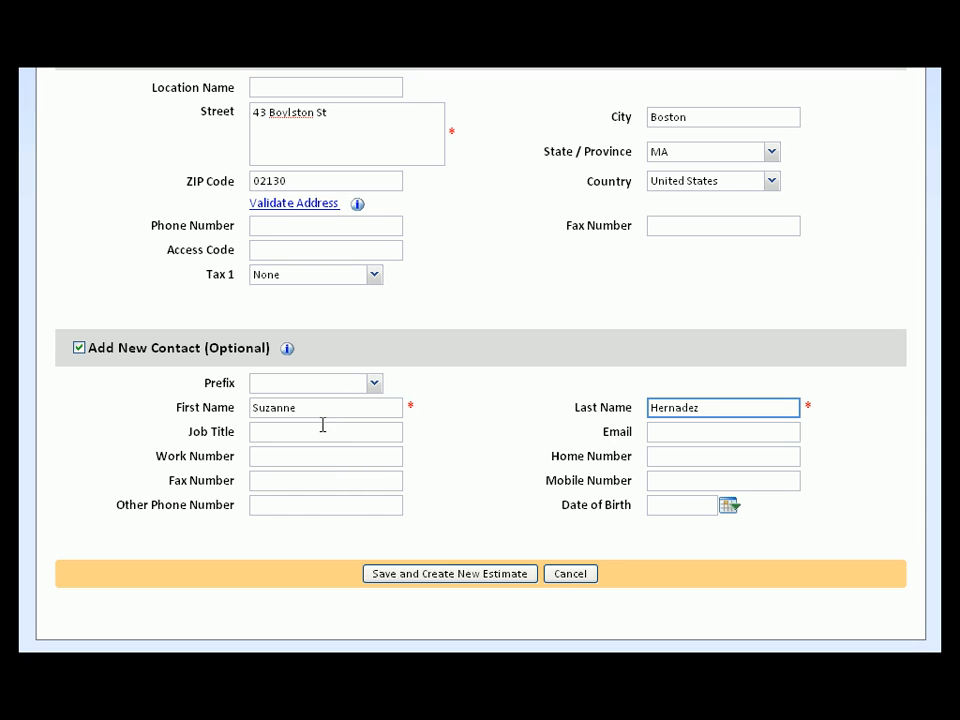
left_click(321, 457)
type("5")
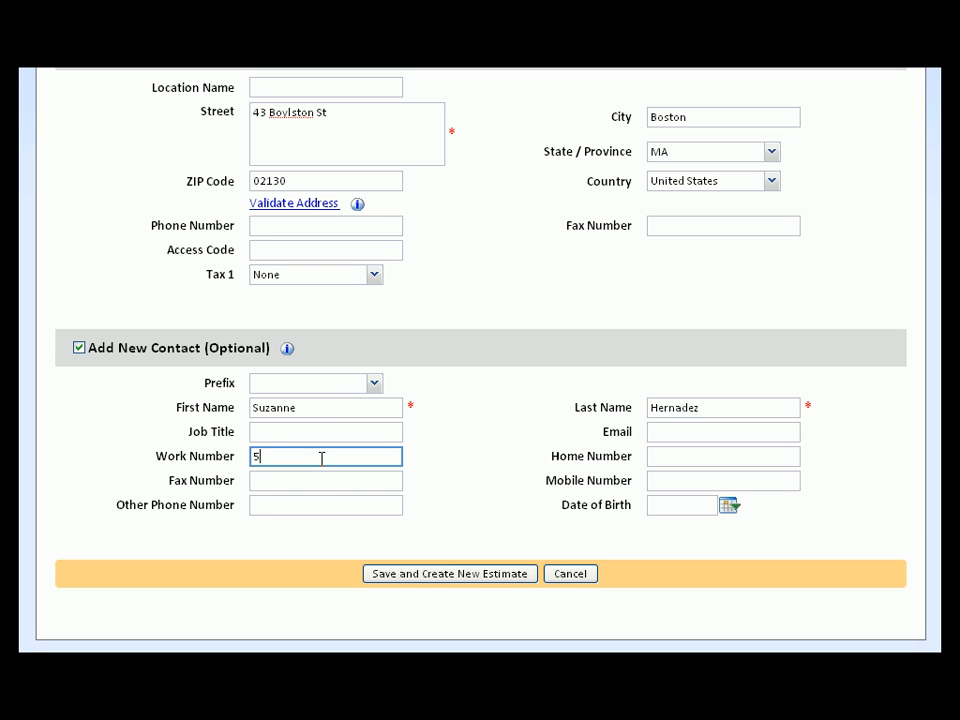
type("55-555-5555")
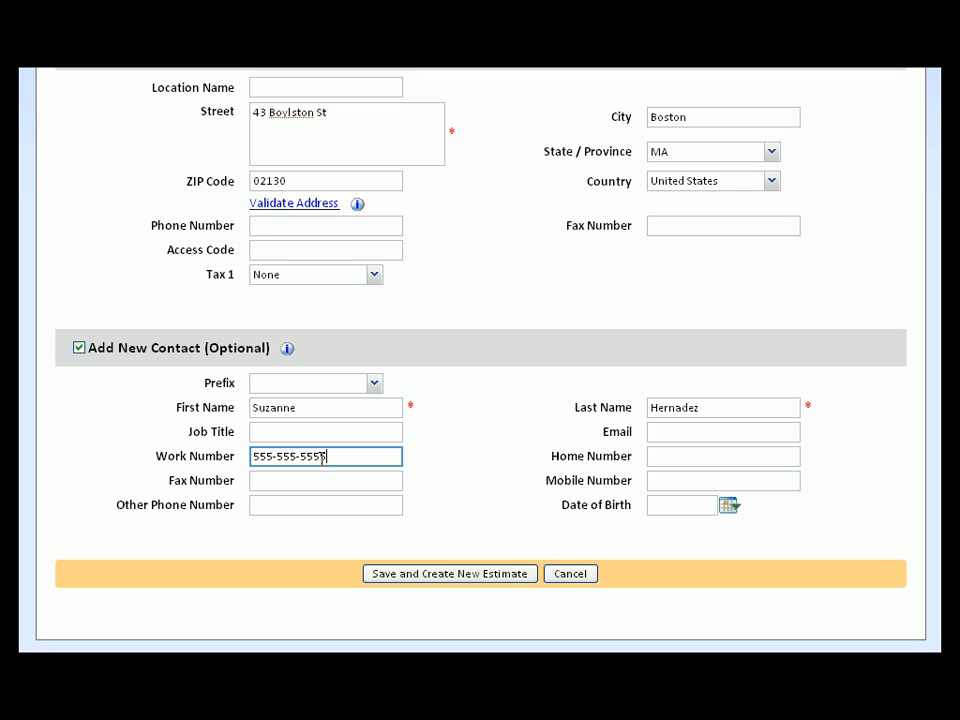
left_click(415, 574)
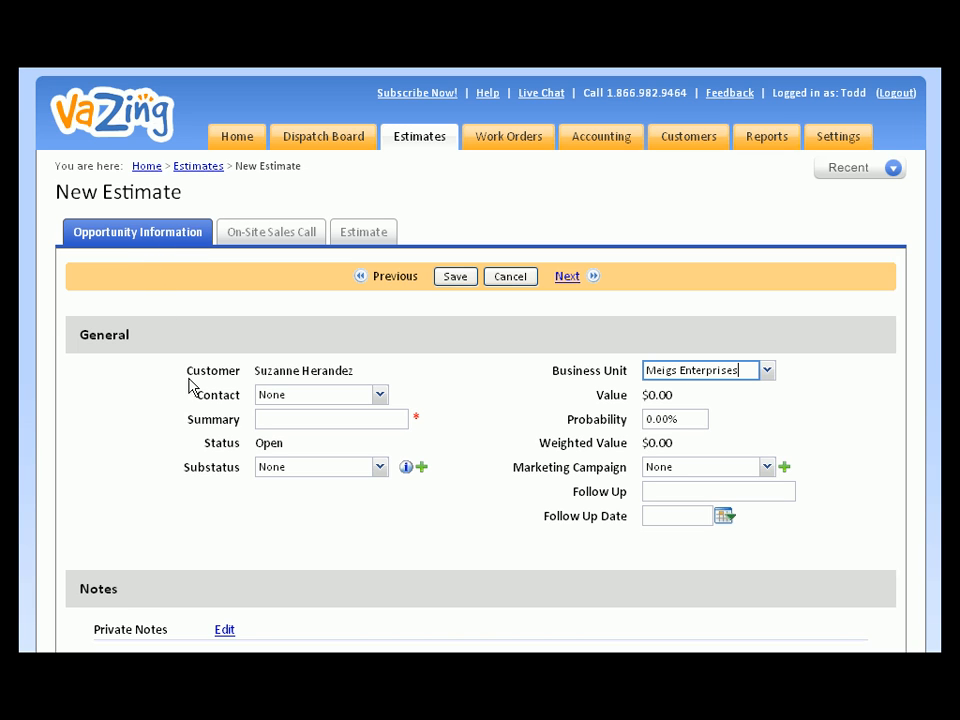
Enter summary 'Two floor carpet cleaning', set substatus to Hot Opportunity, and save the opportunity
left_click(275, 422)
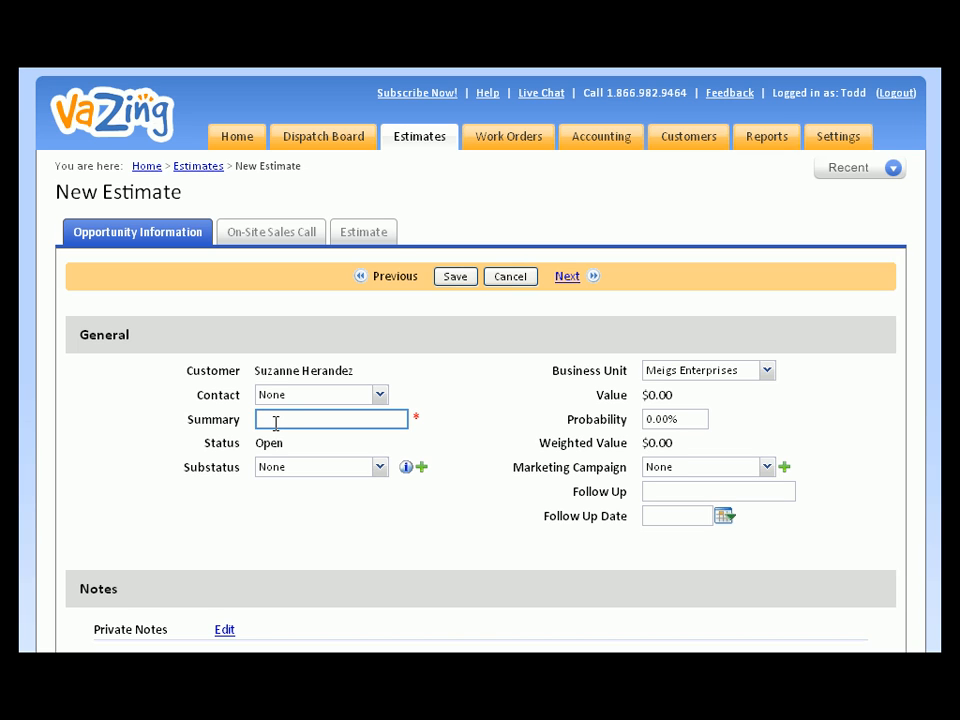
type("Two floor carpet cleaning")
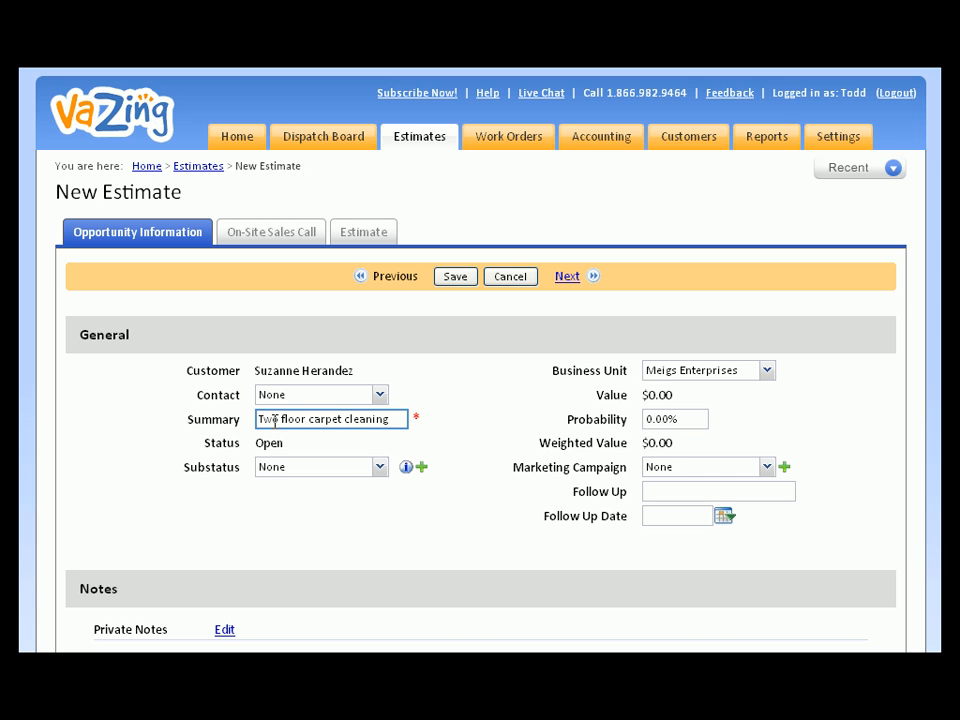
left_click(267, 470)
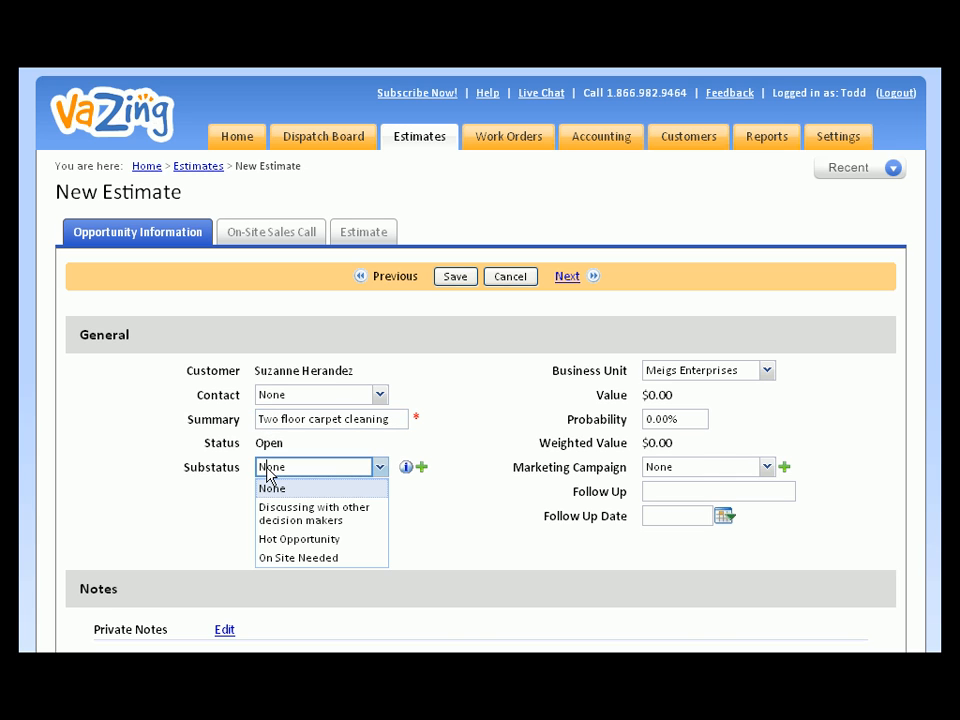
left_click(277, 541)
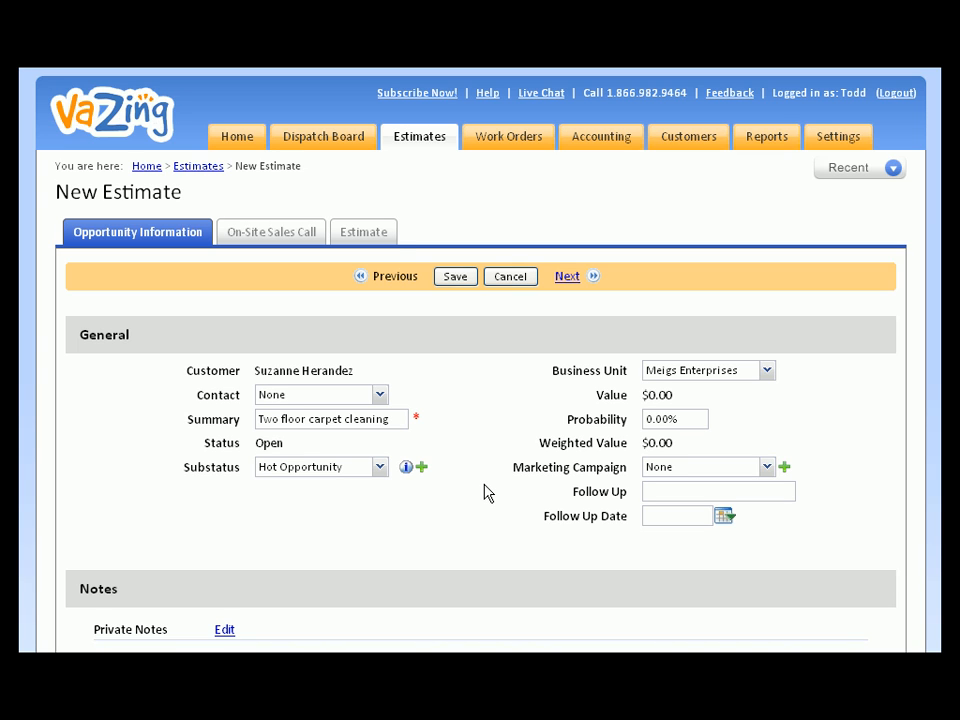
left_click(566, 277)
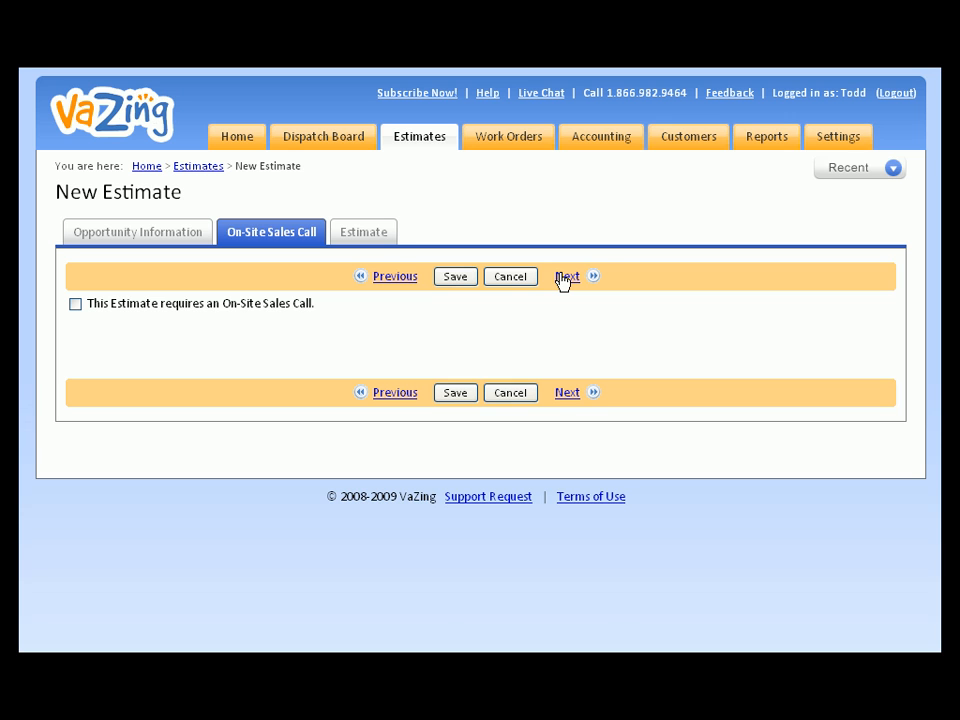
Leave the on-site sales call unchecked and continue to the Estimate 9 form
left_click(565, 277)
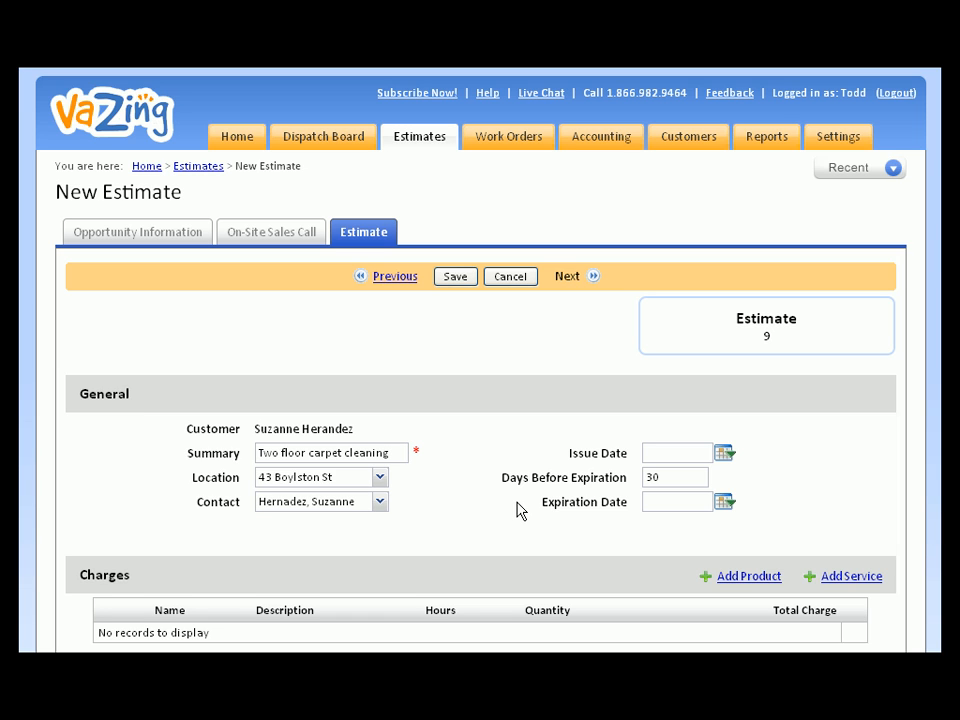
Set the issue date to today, 9/21/2009, and the expiration date to 10/30/2009 (39 days)
left_click(724, 460)
left_click(729, 527)
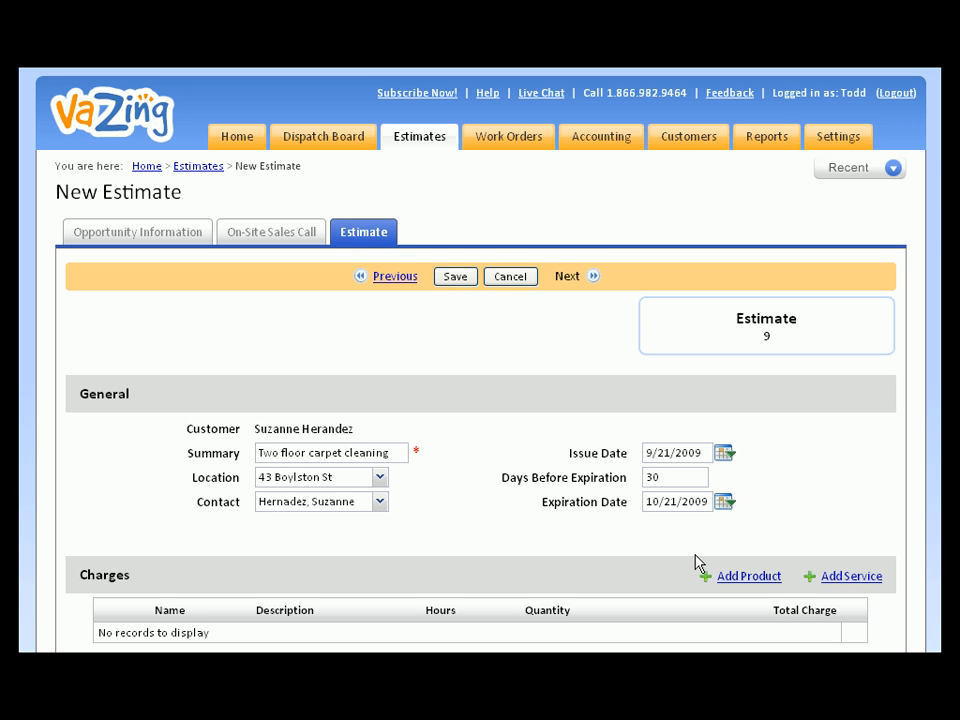
left_click_drag(675, 478, 627, 477)
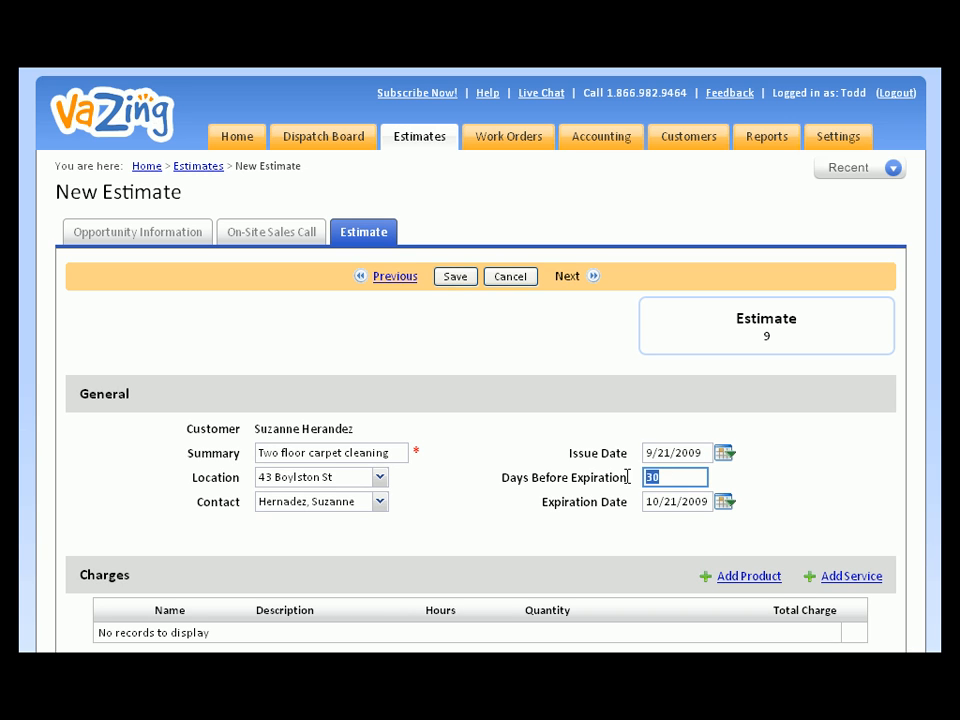
left_click(627, 477)
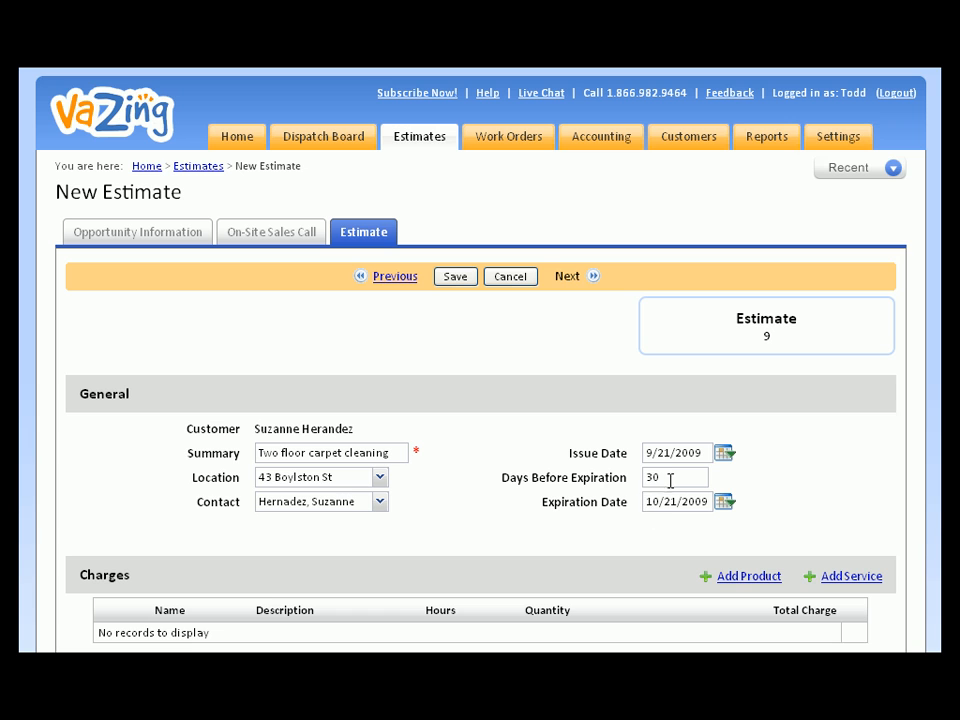
left_click_drag(671, 478, 649, 478)
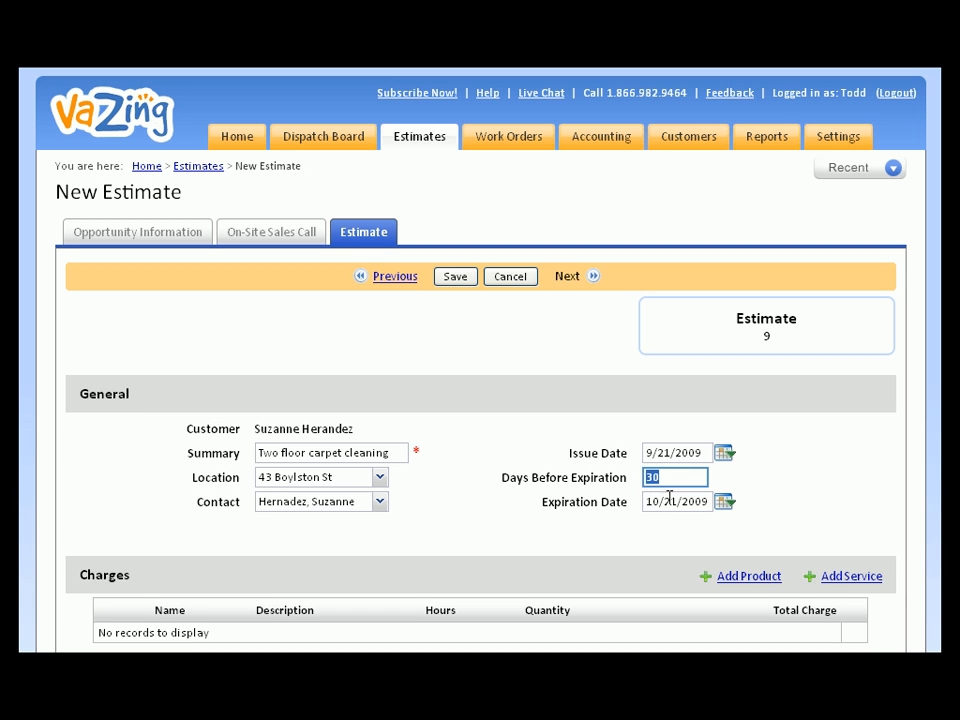
left_click(671, 500)
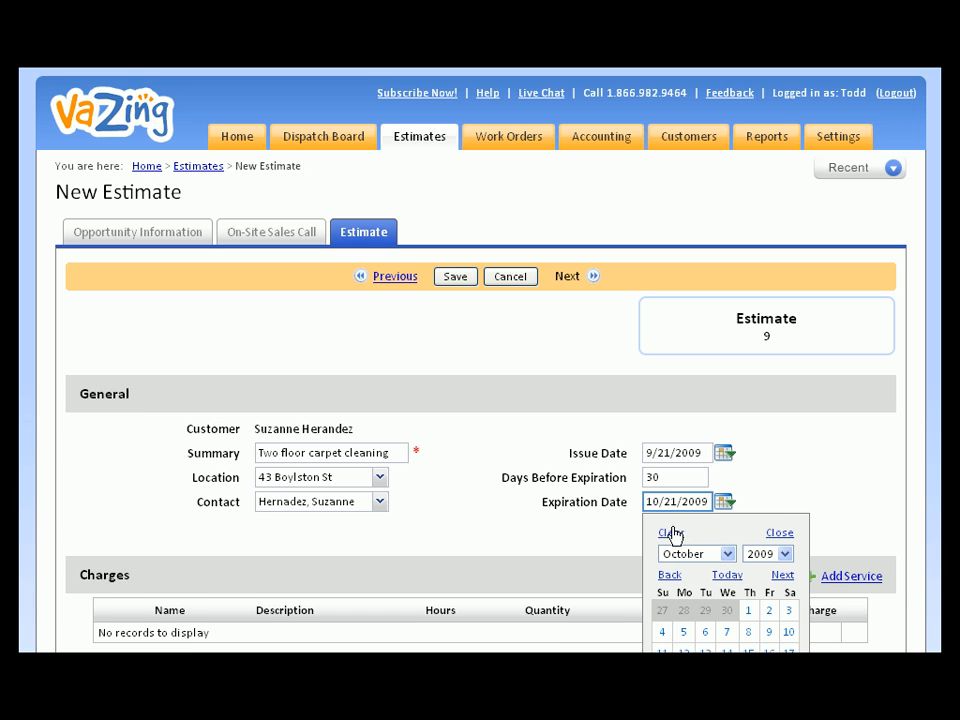
scroll(707, 591, "down", 1)
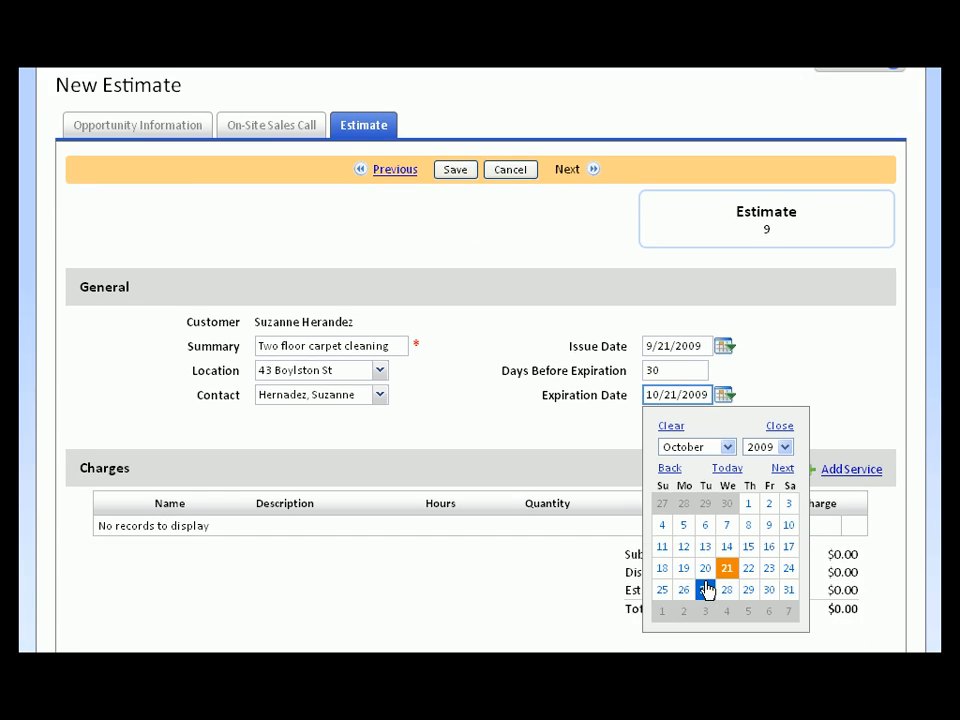
left_click(768, 589)
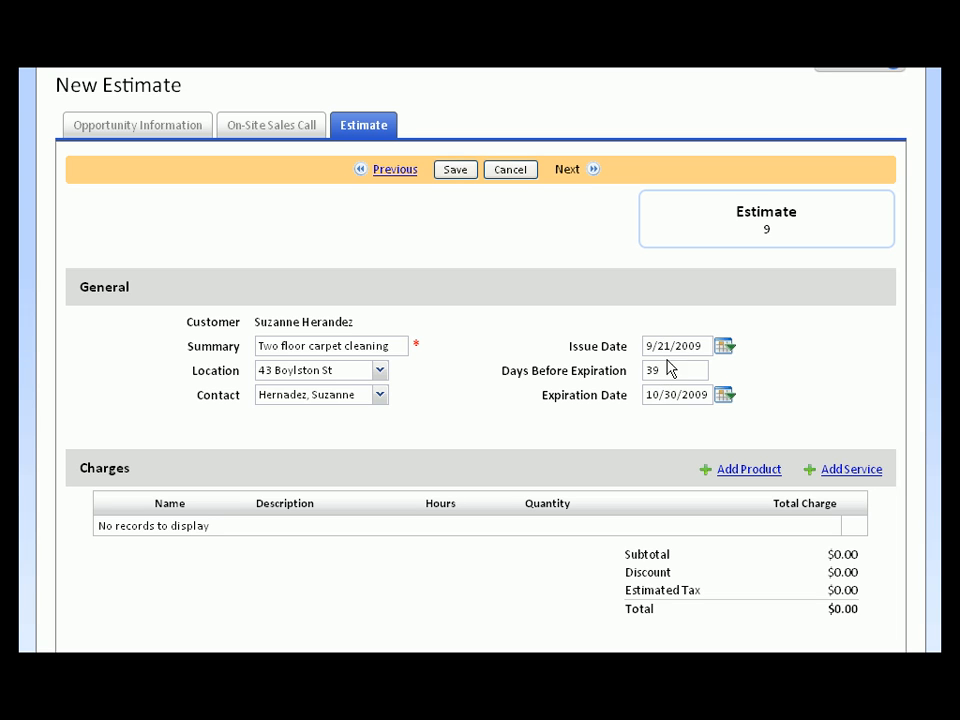
scroll(667, 391, "down", 3)
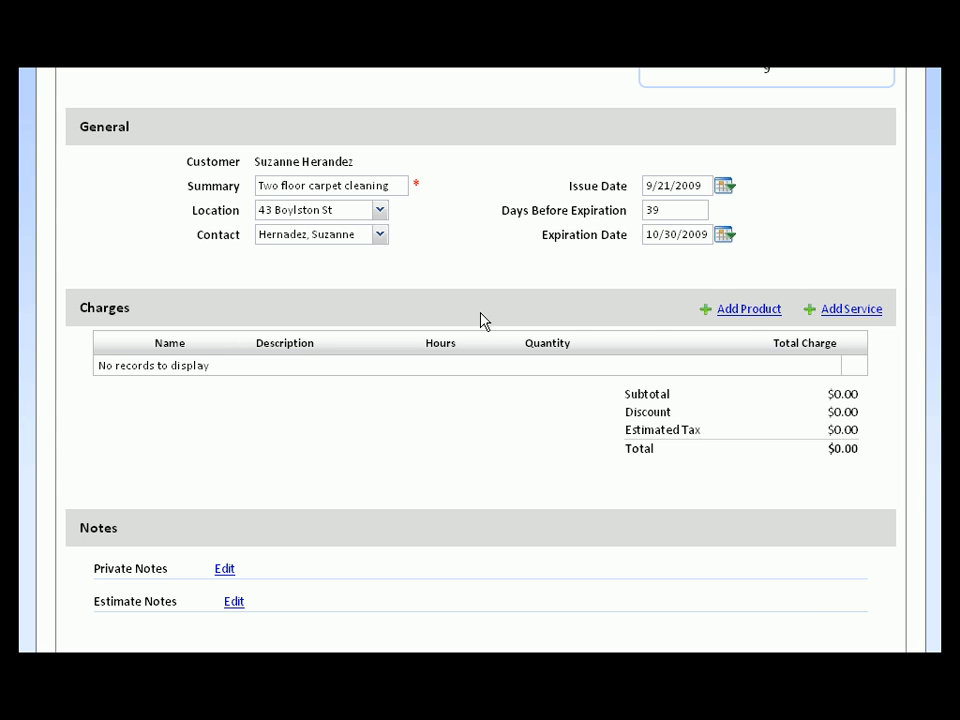
Add Carpet Cleaning from the Cleaning Services category as a $30.00 charge and edit its details
left_click(846, 311)
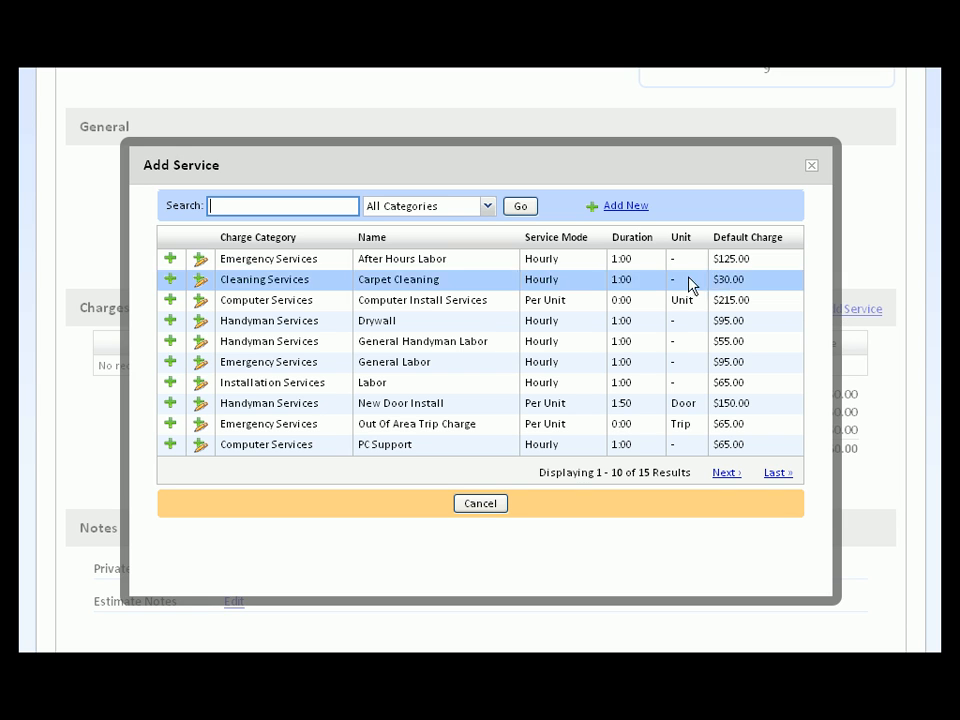
left_click(283, 207)
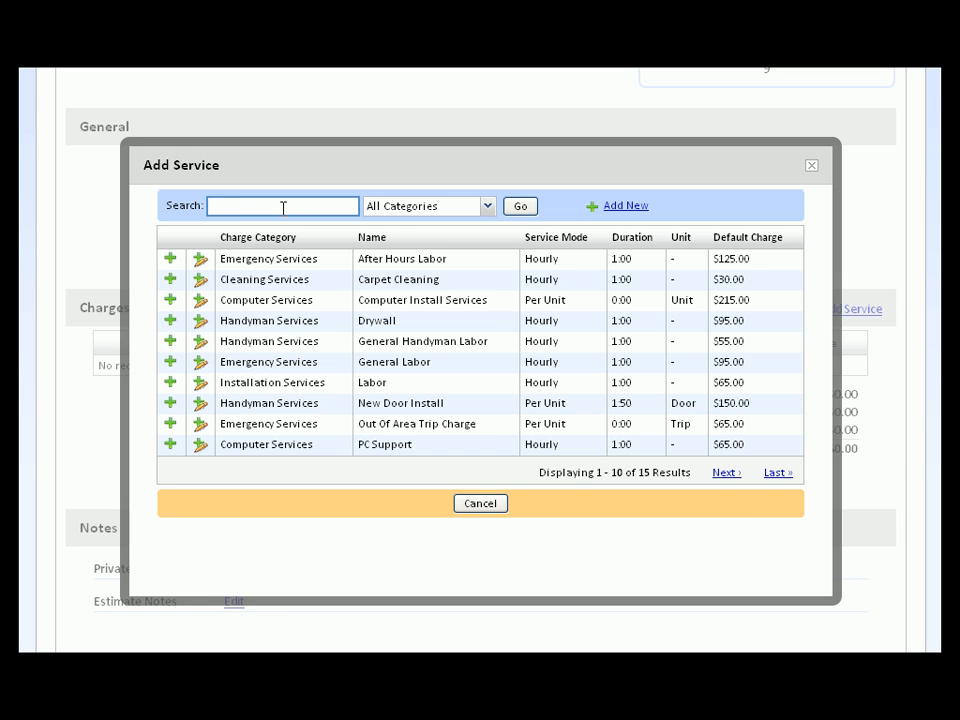
left_click(425, 214)
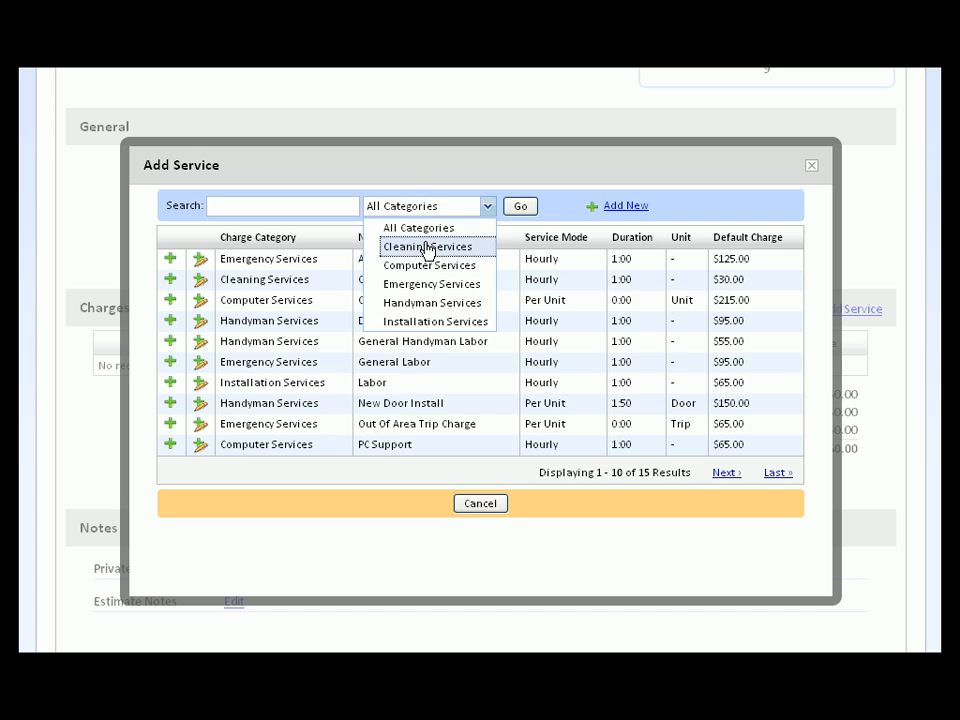
left_click(427, 247)
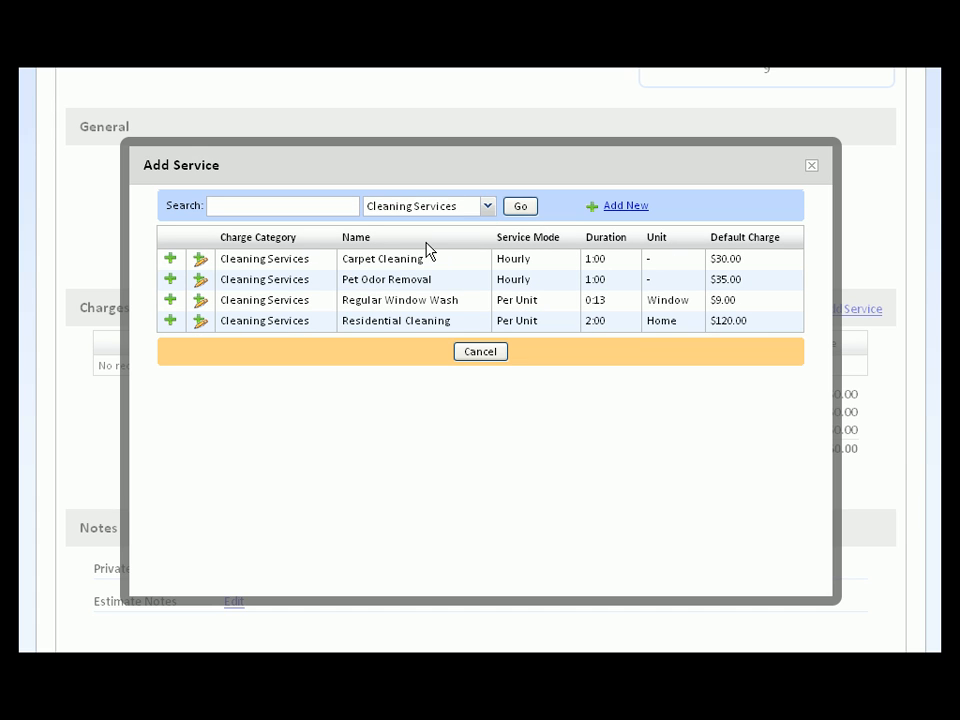
left_click(200, 262)
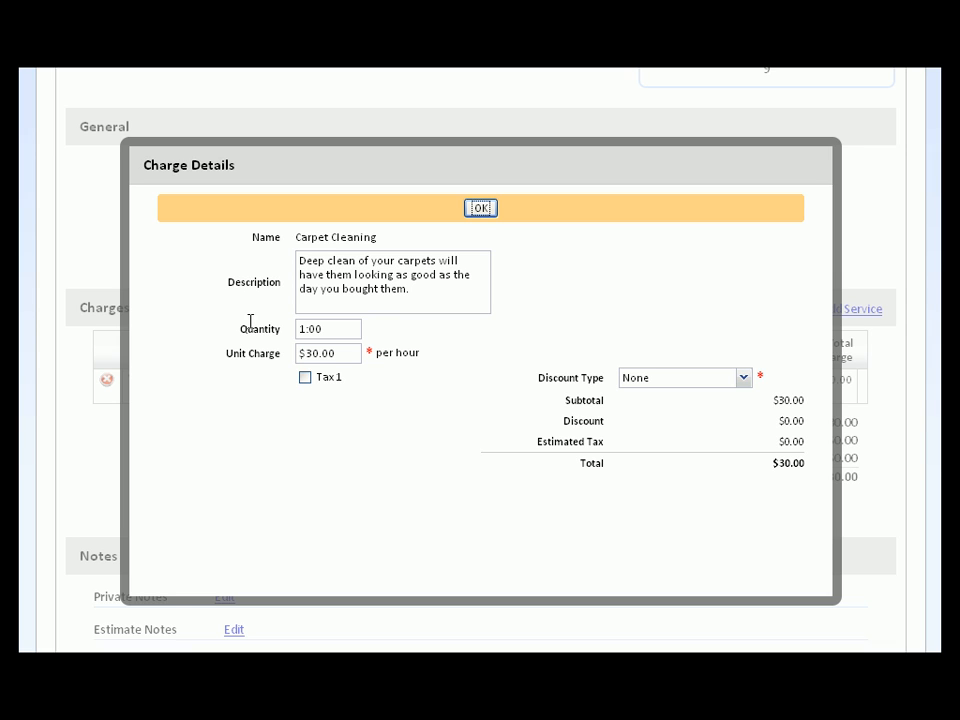
Apply a 5% percentage discount to the Carpet Cleaning charge, bringing it to $28.50
left_click(660, 379)
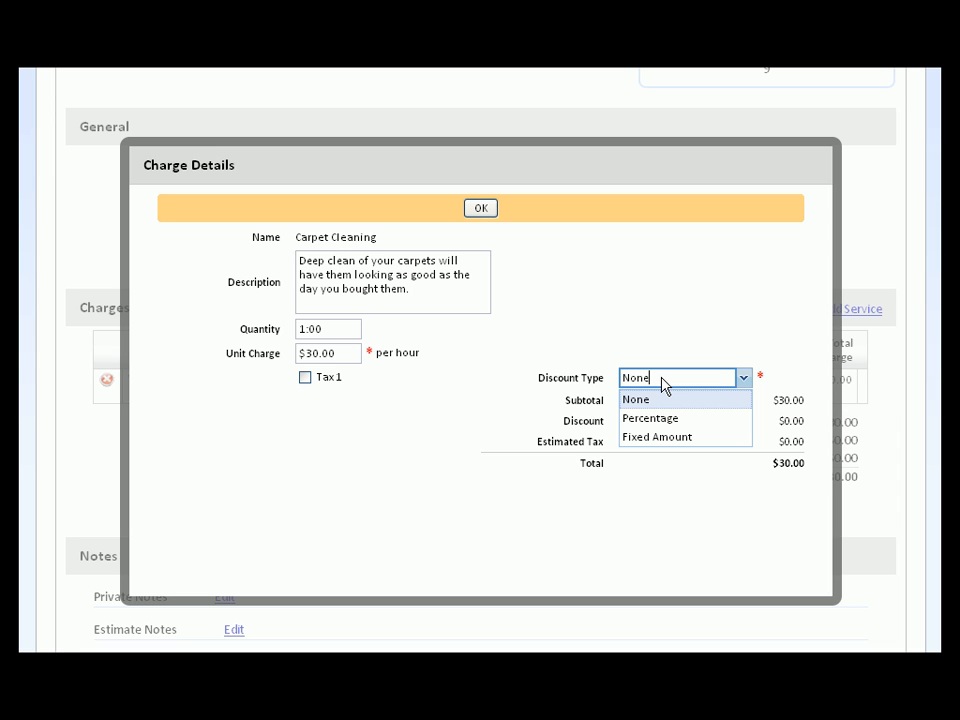
left_click(666, 419)
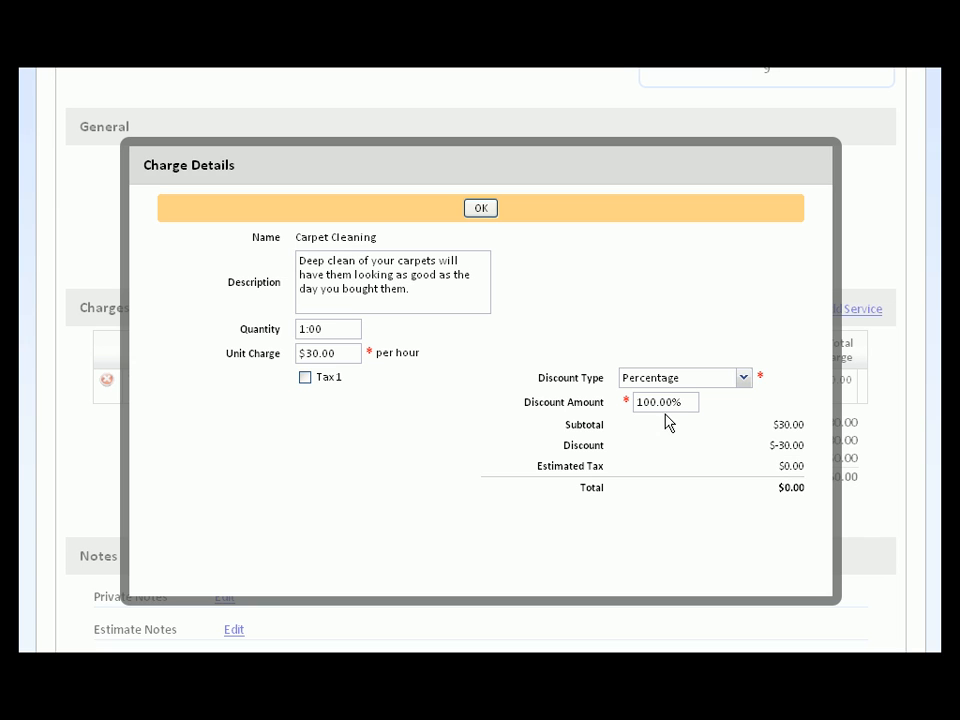
left_click(669, 401)
left_click_drag(669, 401, 628, 401)
type("05")
key("Tab")
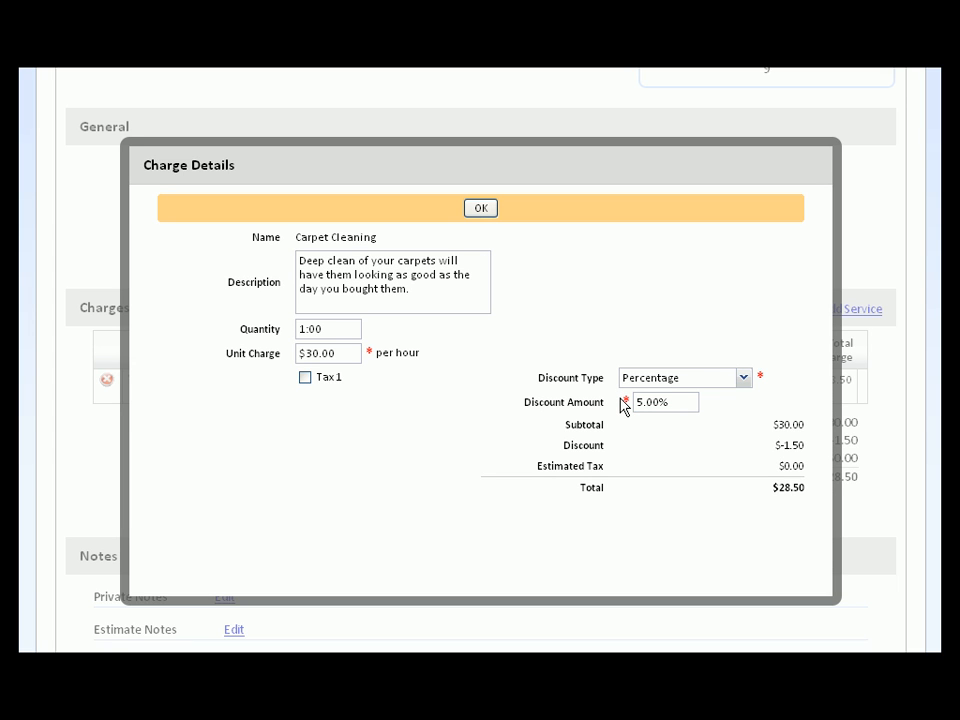
left_click(487, 212)
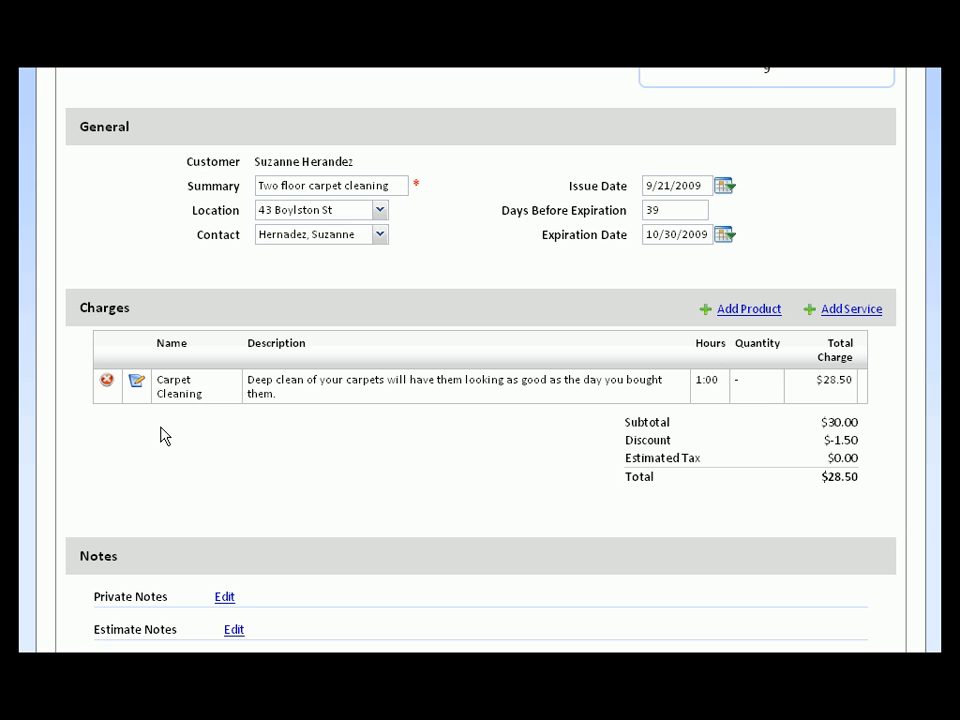
Save the estimate, showing Carpet Cleaning at $28.50 on the View Estimate page
scroll(164, 436, "up", 3)
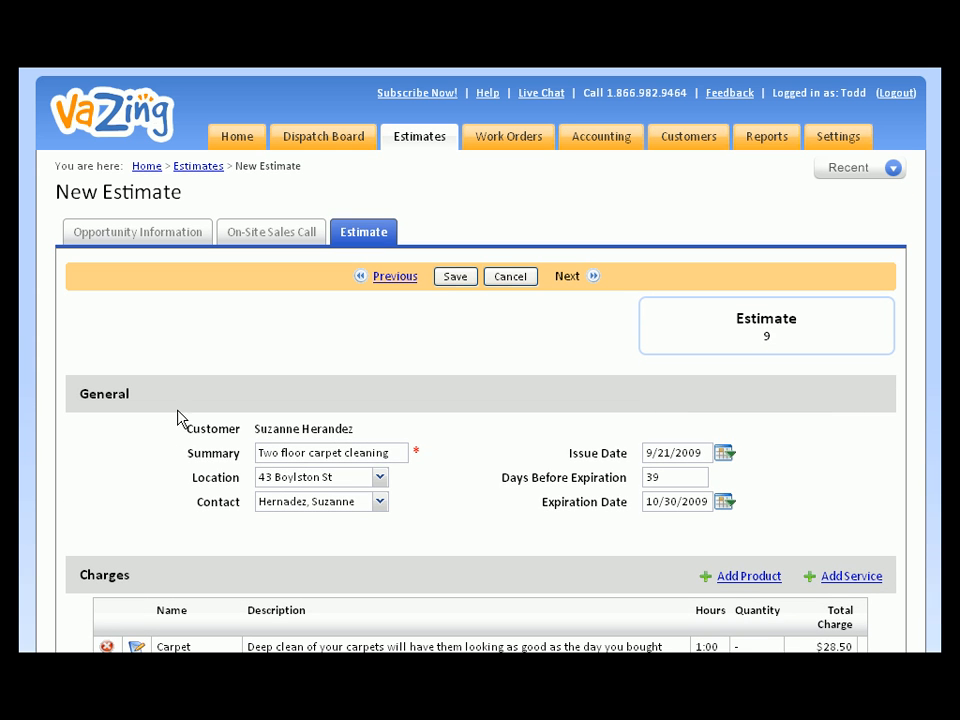
left_click(441, 278)
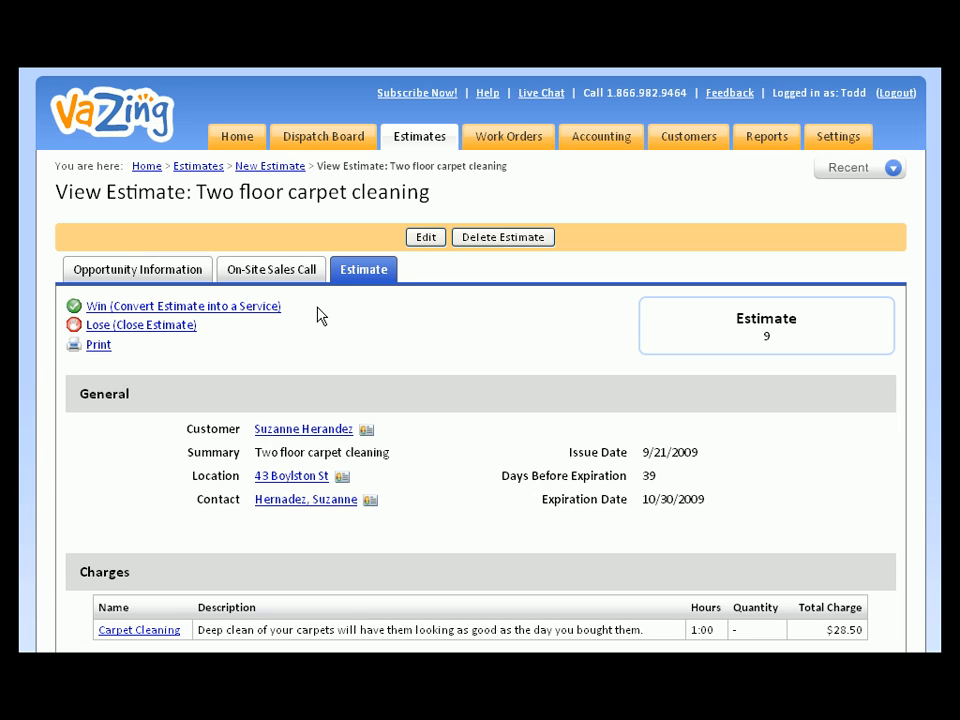
Open the print page for the Two floor carpet cleaning estimate from View Estimate
left_click(102, 348)
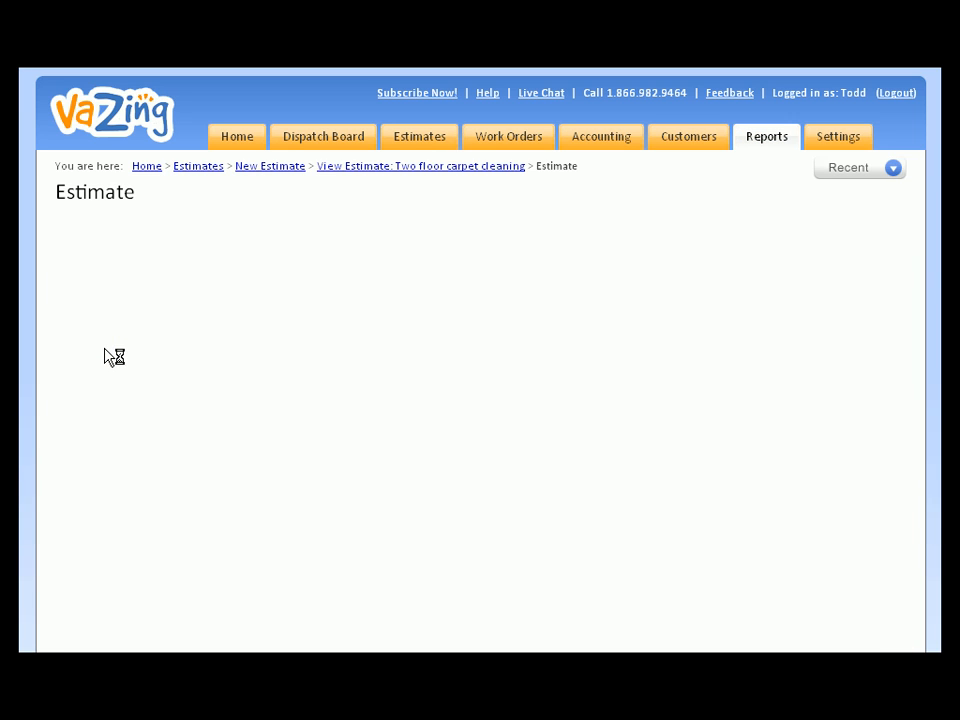